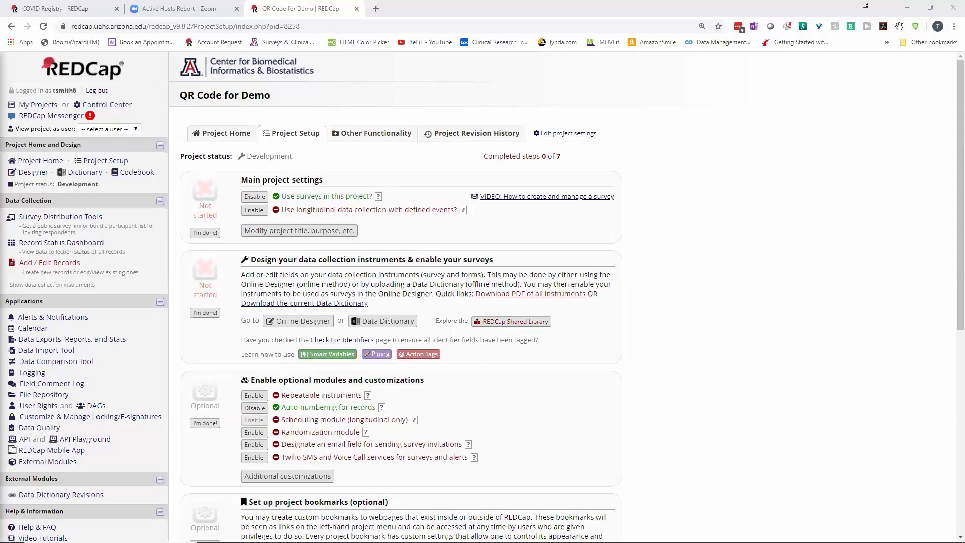
In the Designer, view the Screening Form, then open the Survey For Erin instrument with Data fields 1–3
{"action": "left_click", "coordinate": [40, 173]}
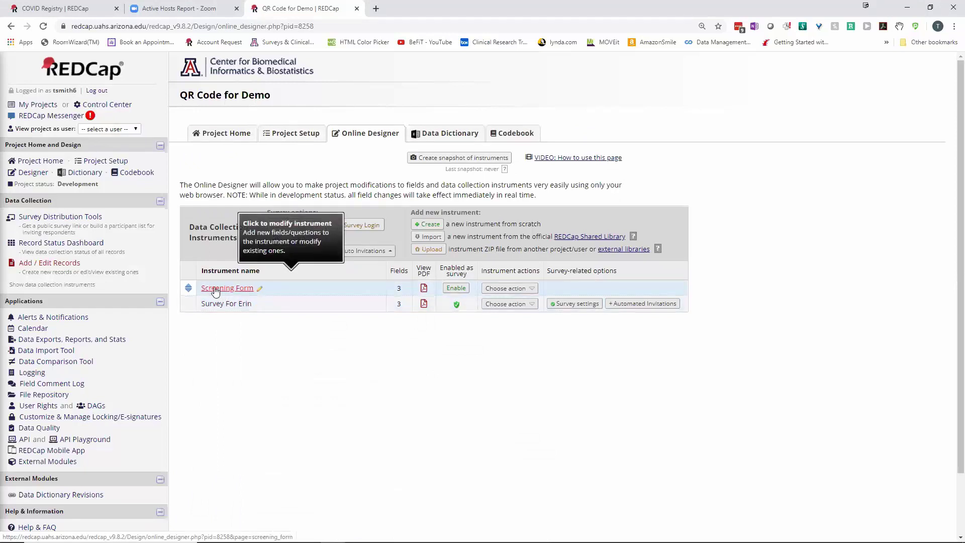
{"action": "left_click", "coordinate": [215, 290]}
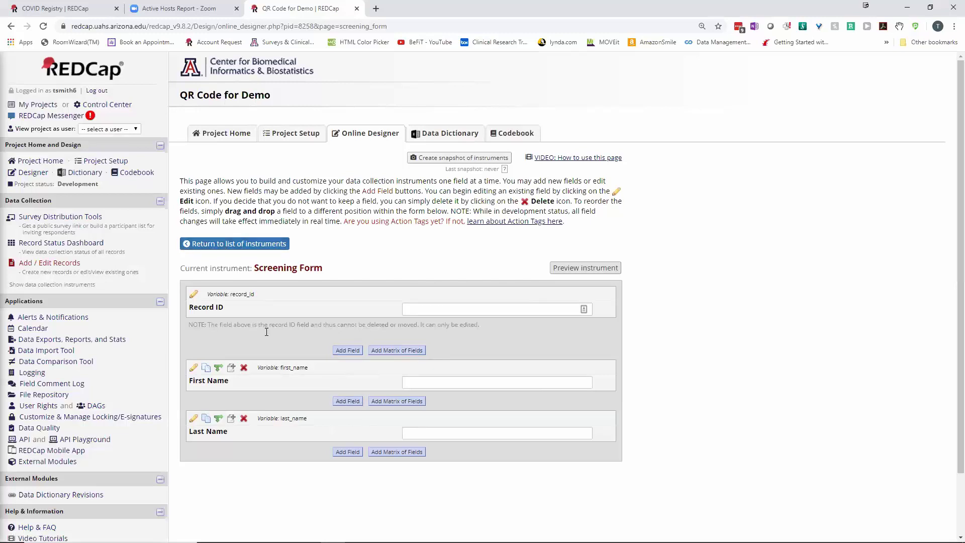
{"action": "left_click", "coordinate": [206, 245]}
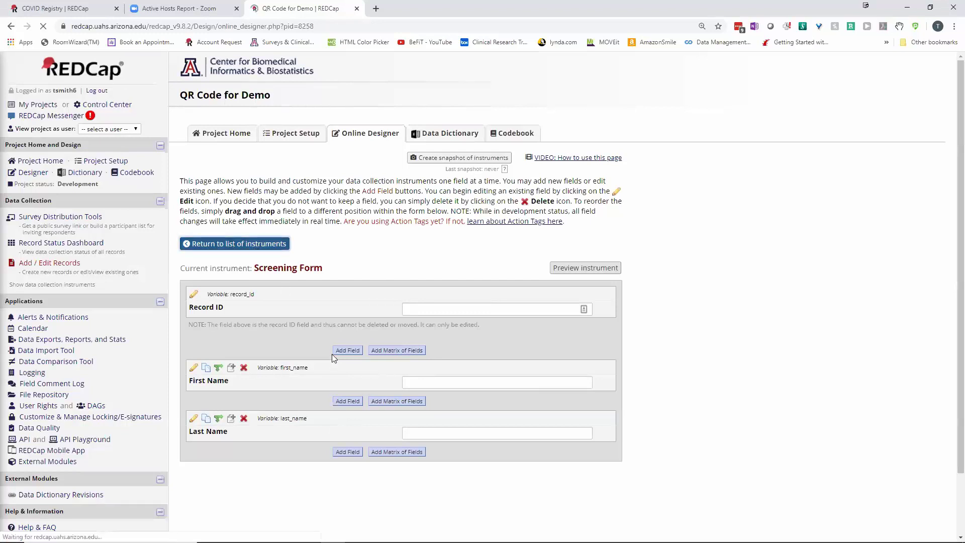
{"action": "left_click", "coordinate": [216, 304]}
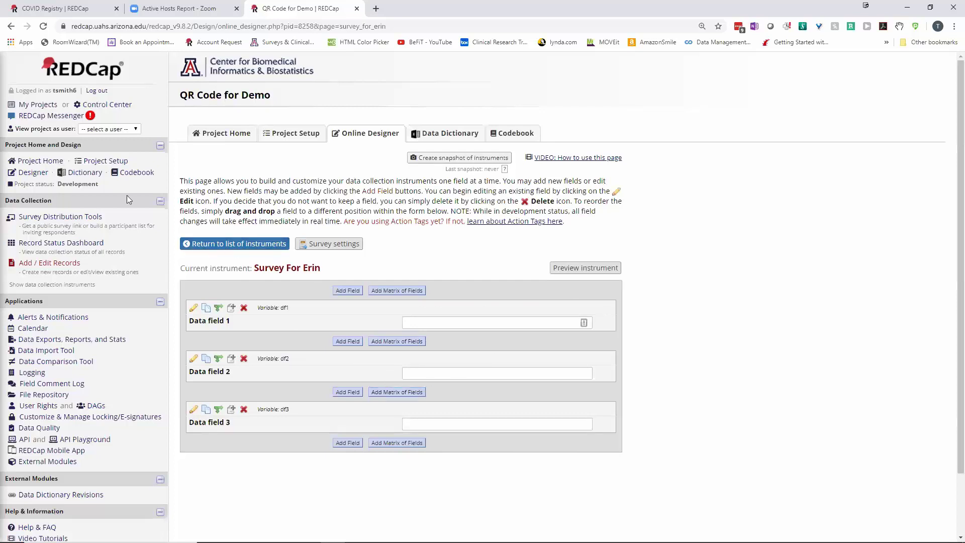
Rename the Survey For Erin instrument to 'Data fields', also changing its survey title to match
{"action": "left_click", "coordinate": [227, 246]}
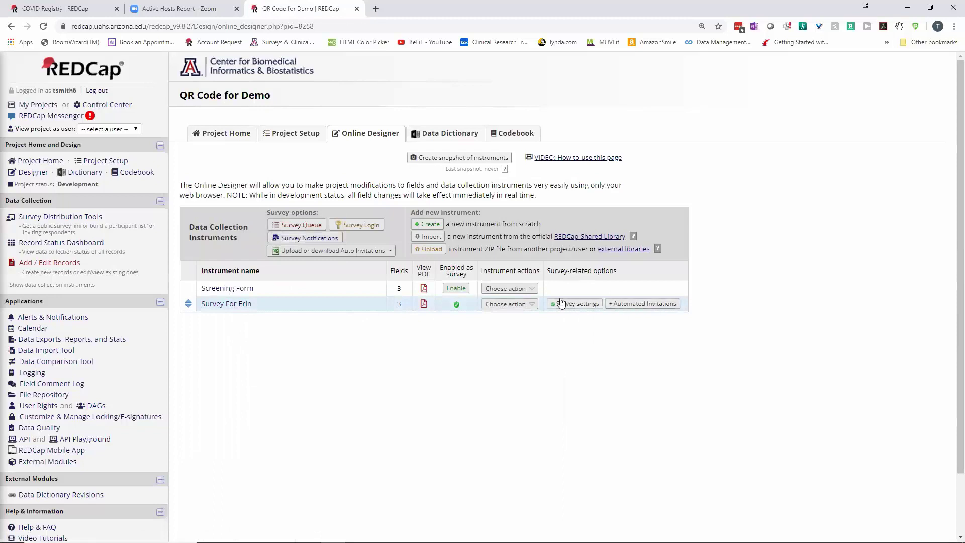
{"action": "left_click", "coordinate": [510, 305]}
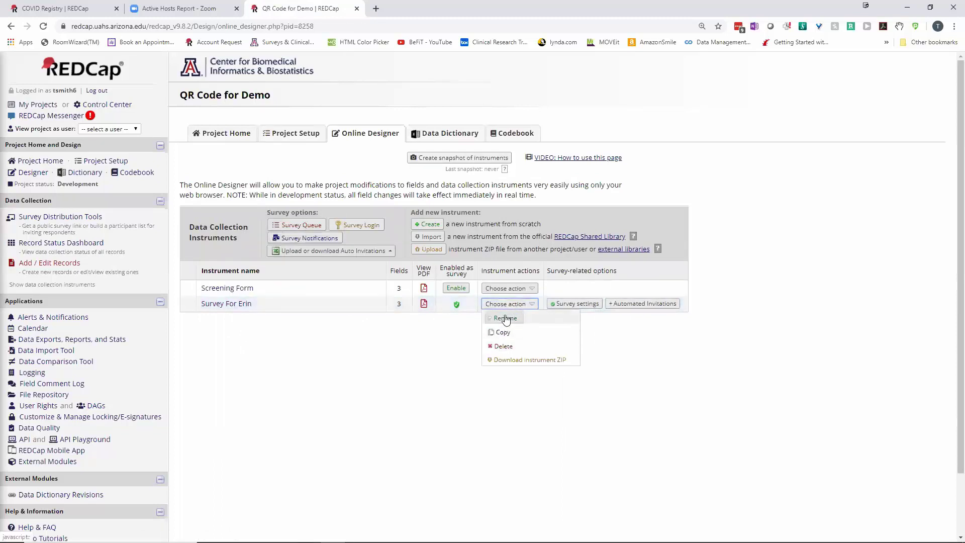
{"action": "left_click", "coordinate": [505, 317]}
{"action": "left_click_drag", "start_coordinate": [250, 305], "coordinate": [177, 306]}
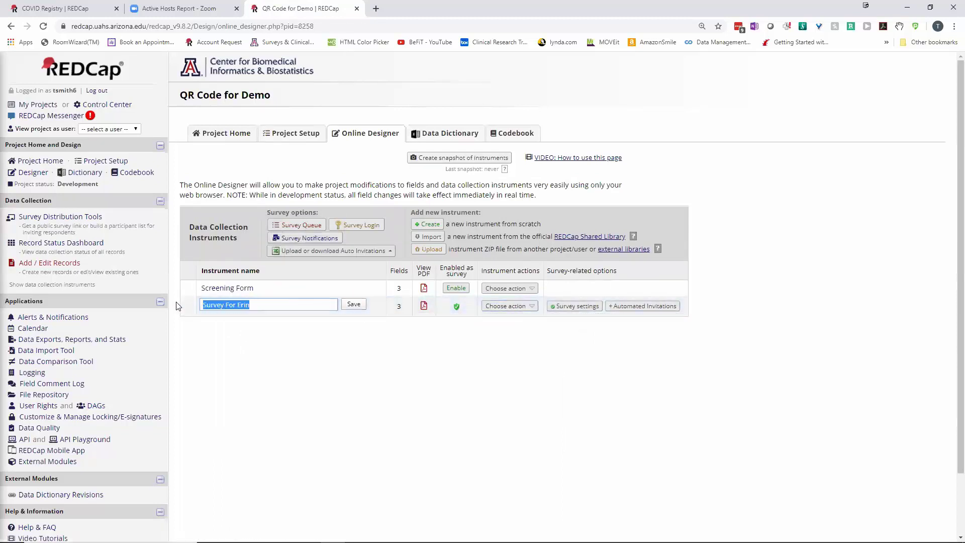
{"action": "key", "text": "ctrl+d"}
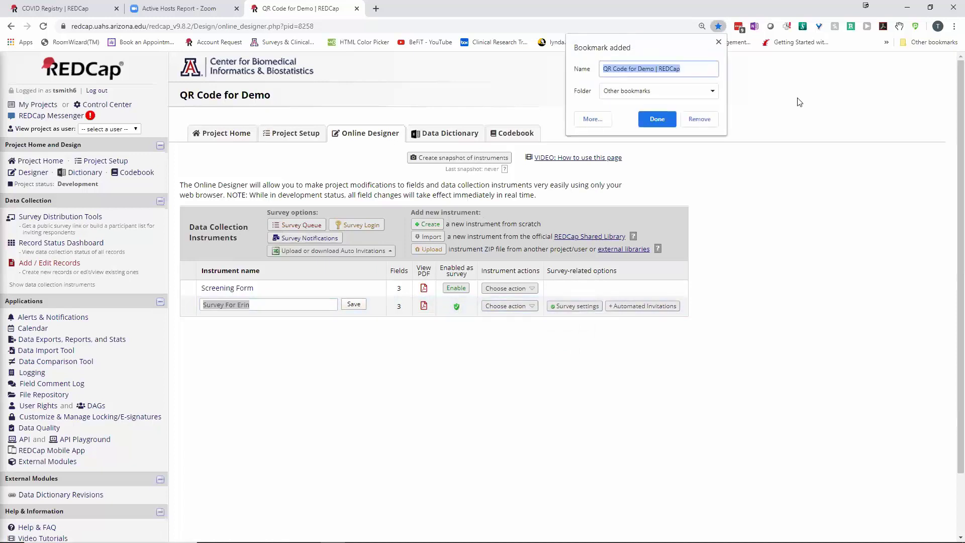
{"action": "left_click", "coordinate": [718, 42]}
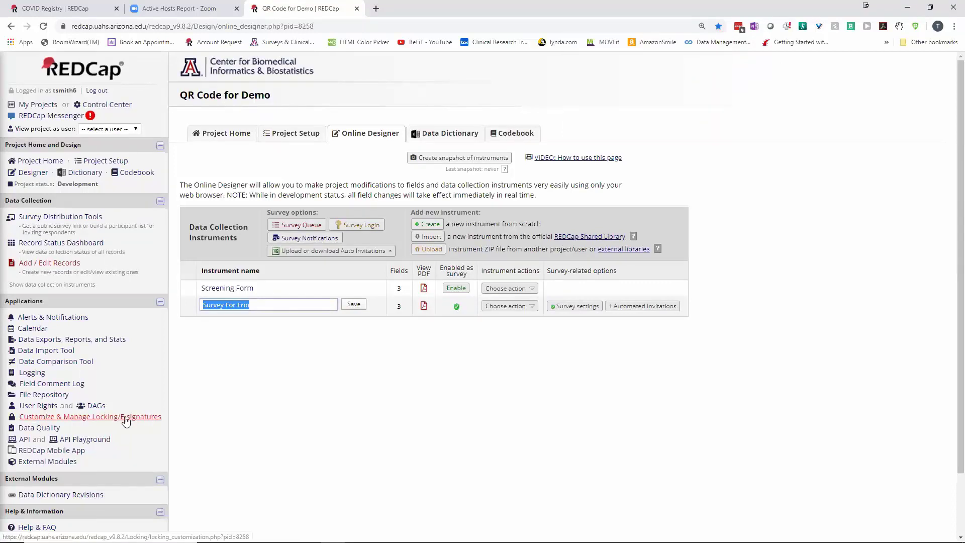
{"action": "type", "text": "Data fields"}
{"action": "left_click", "coordinate": [355, 310]}
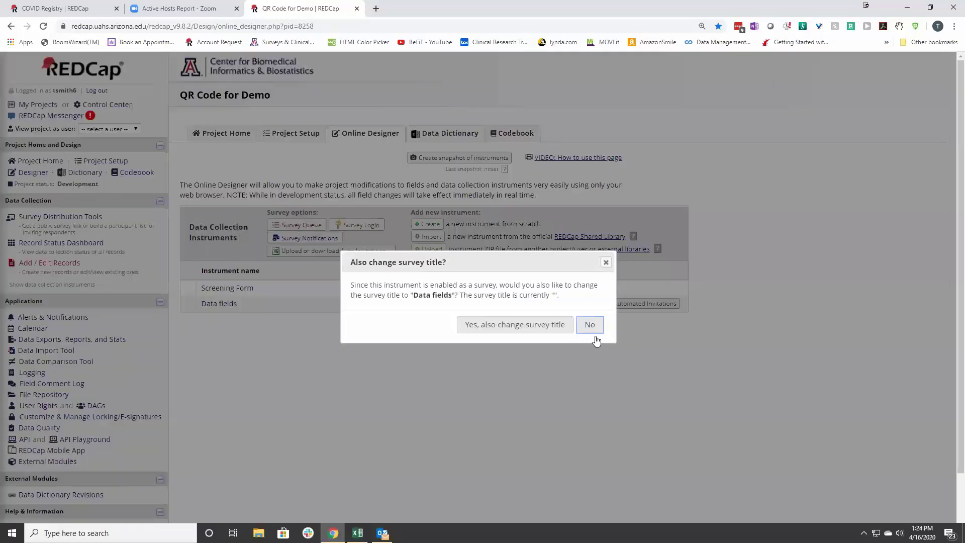
{"action": "left_click", "coordinate": [523, 324]}
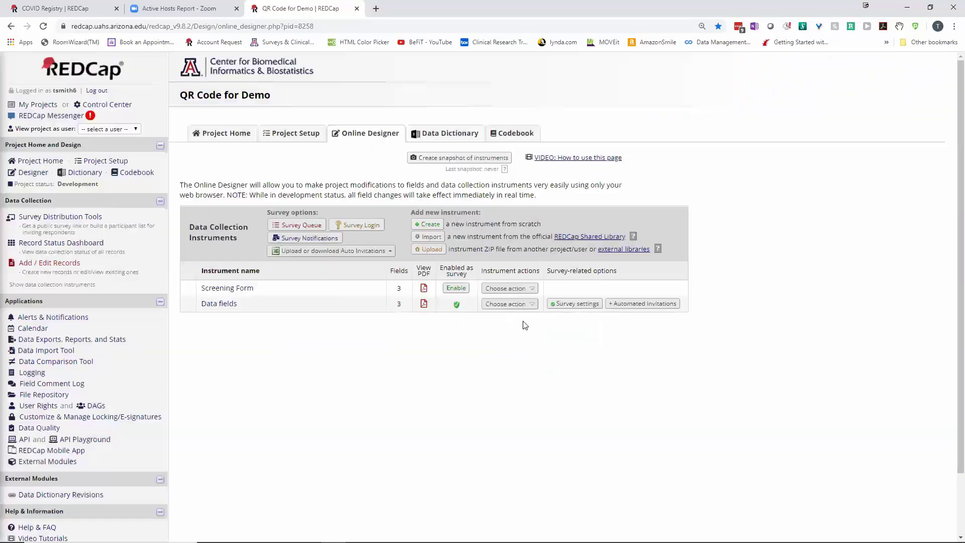
{"action": "left_click", "coordinate": [582, 320]}
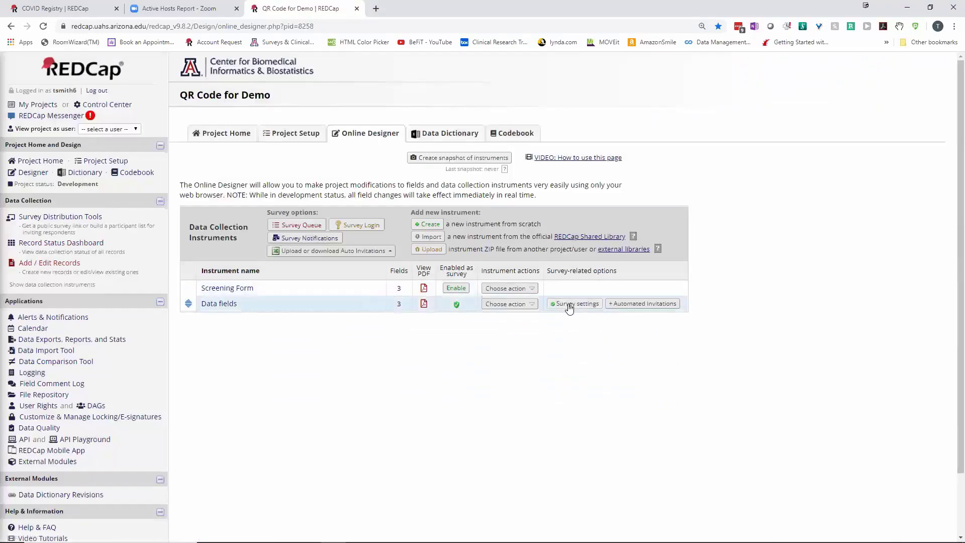
Delete the Survey Title text in the Data fields survey settings and save the changes
{"action": "left_click", "coordinate": [569, 306]}
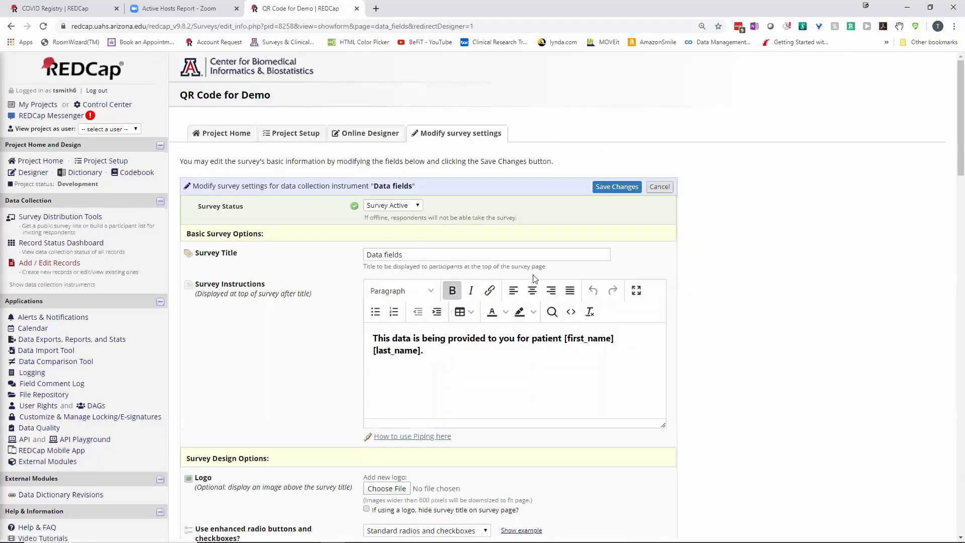
{"action": "left_click_drag", "start_coordinate": [407, 250], "coordinate": [322, 254]}
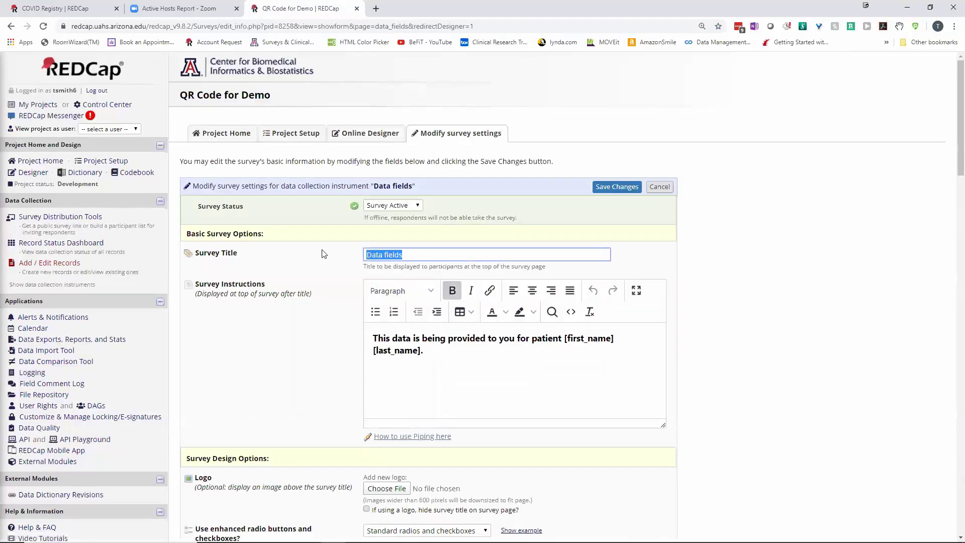
{"action": "key", "text": "BackSpace"}
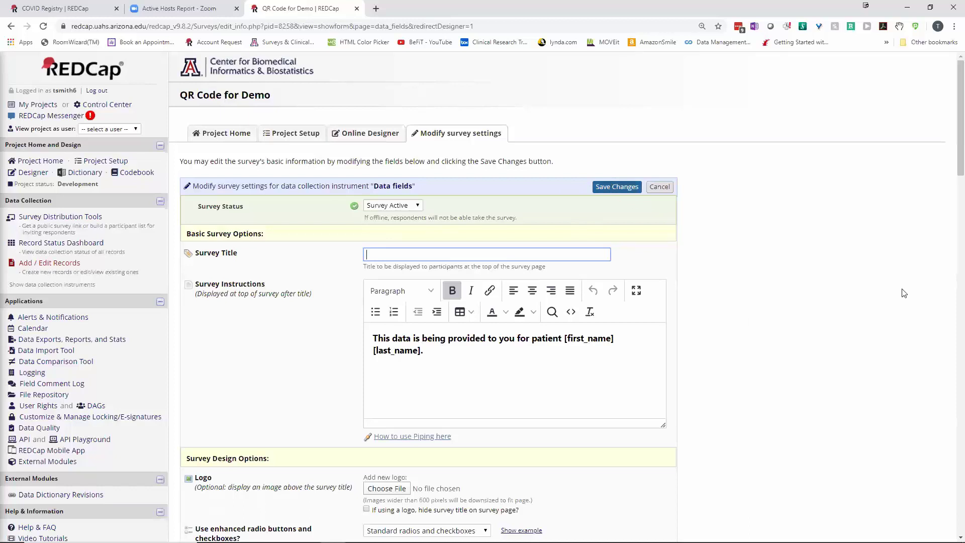
{"action": "left_click", "coordinate": [610, 190]}
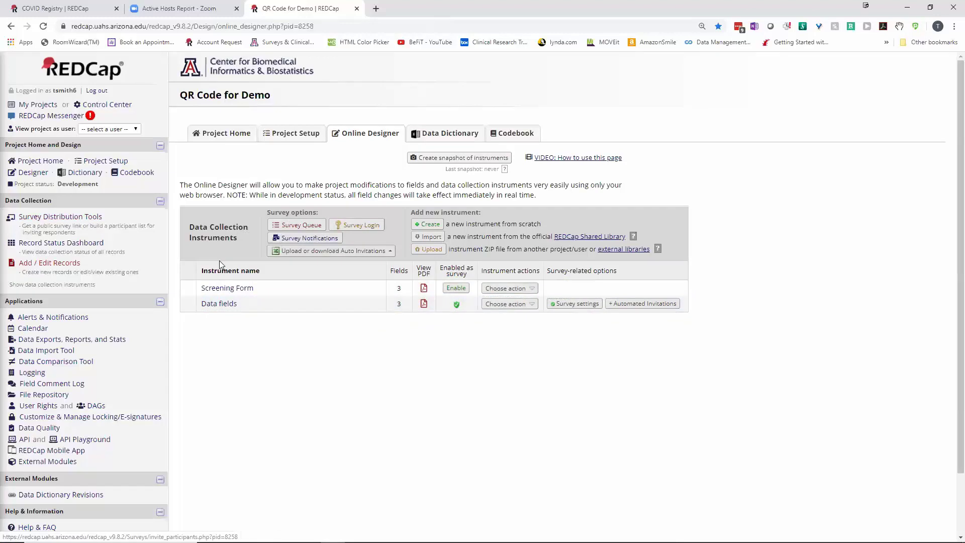
Add record 2 with the participant's first and last name in the Screening Form, marked Complete, and save
{"action": "left_click", "coordinate": [84, 243]}
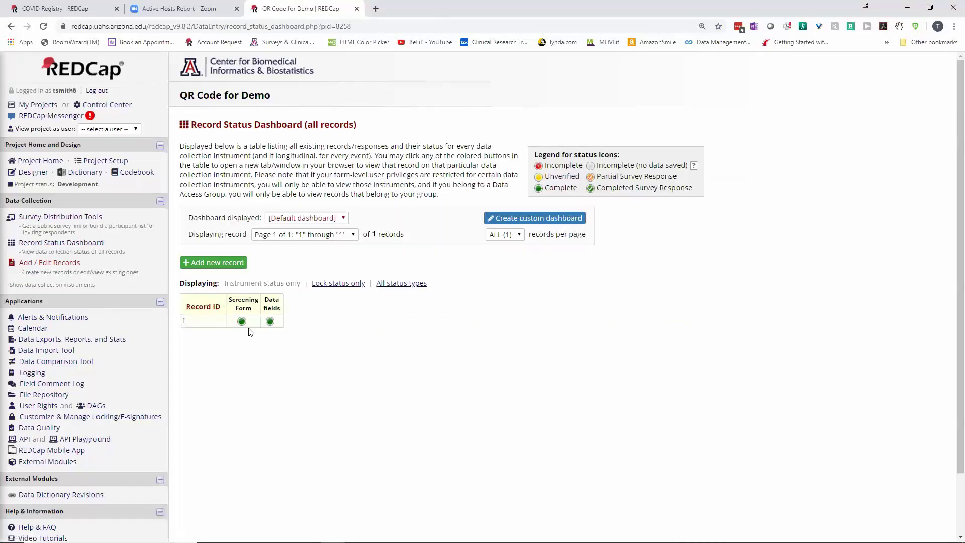
{"action": "left_click", "coordinate": [221, 263]}
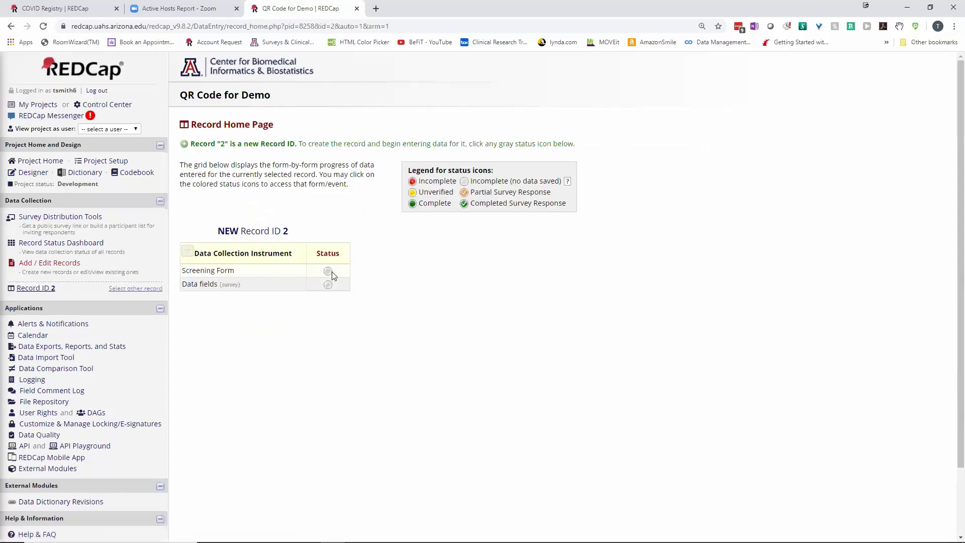
{"action": "left_click", "coordinate": [328, 271]}
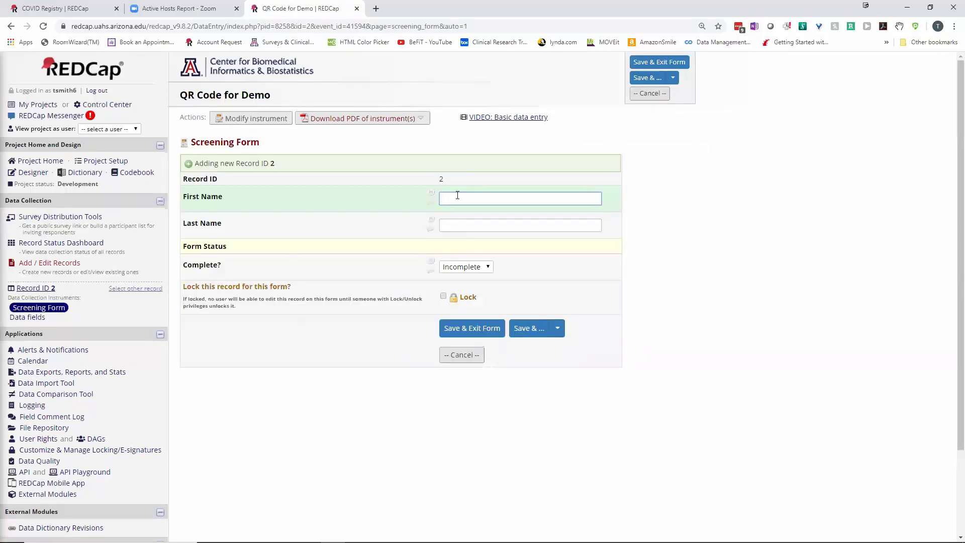
{"action": "left_click", "coordinate": [462, 201]}
{"action": "key", "text": "Tab"}
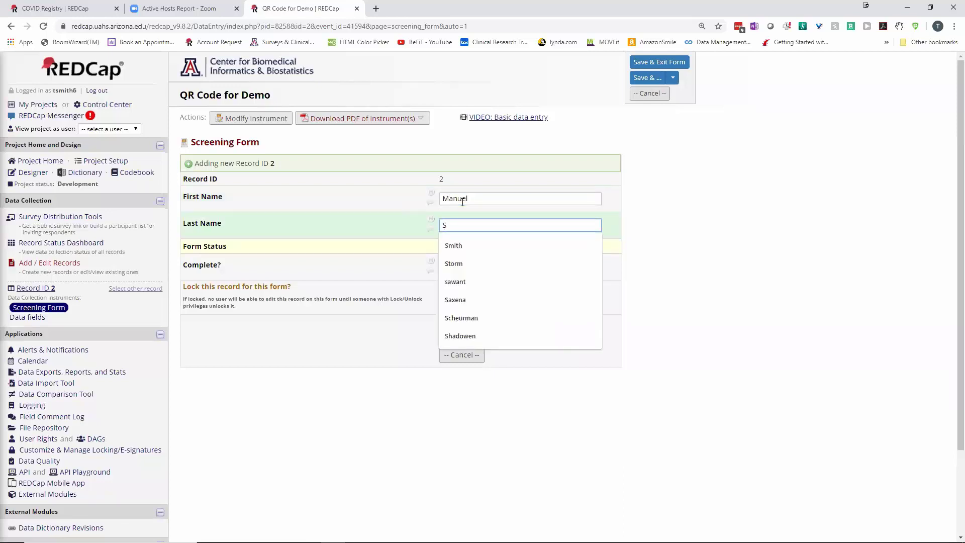
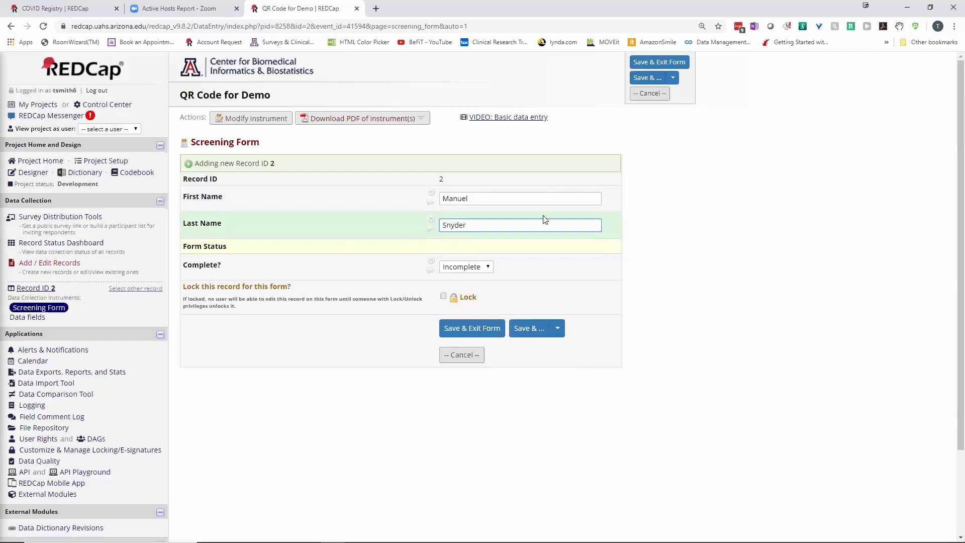
{"action": "left_click", "coordinate": [475, 268]}
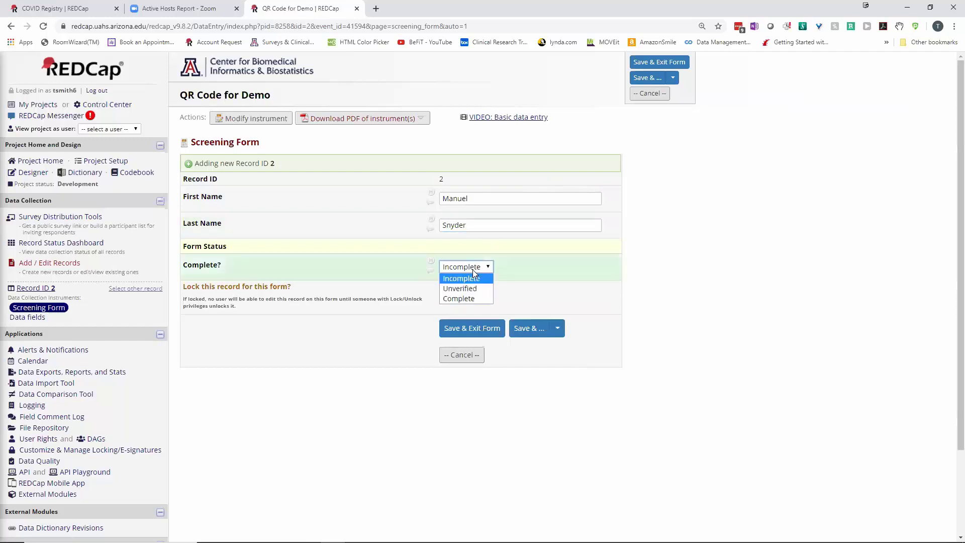
{"action": "left_click", "coordinate": [451, 300]}
{"action": "left_click", "coordinate": [461, 329]}
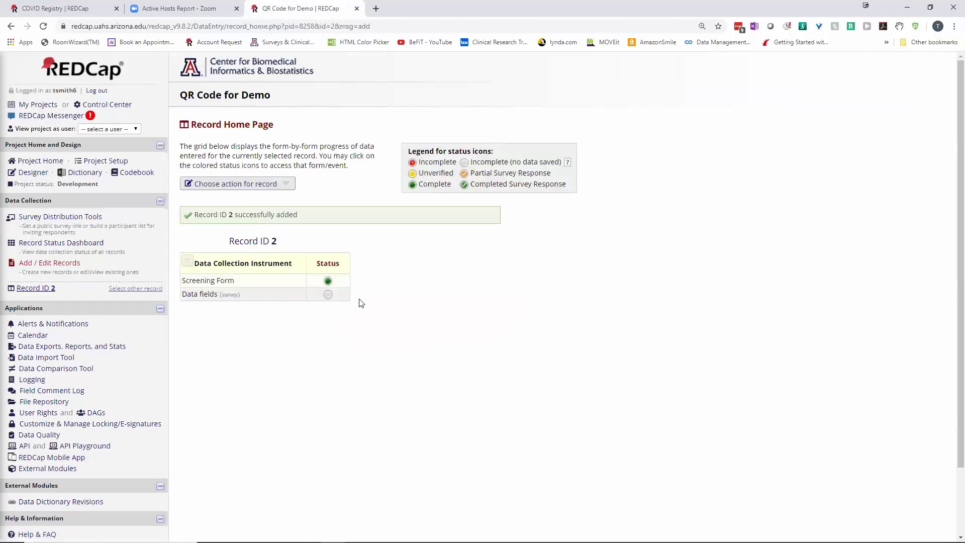
Fill Data field 1 of record 2 with the suggested 'Data for this field' value and submit
{"action": "left_click", "coordinate": [328, 295]}
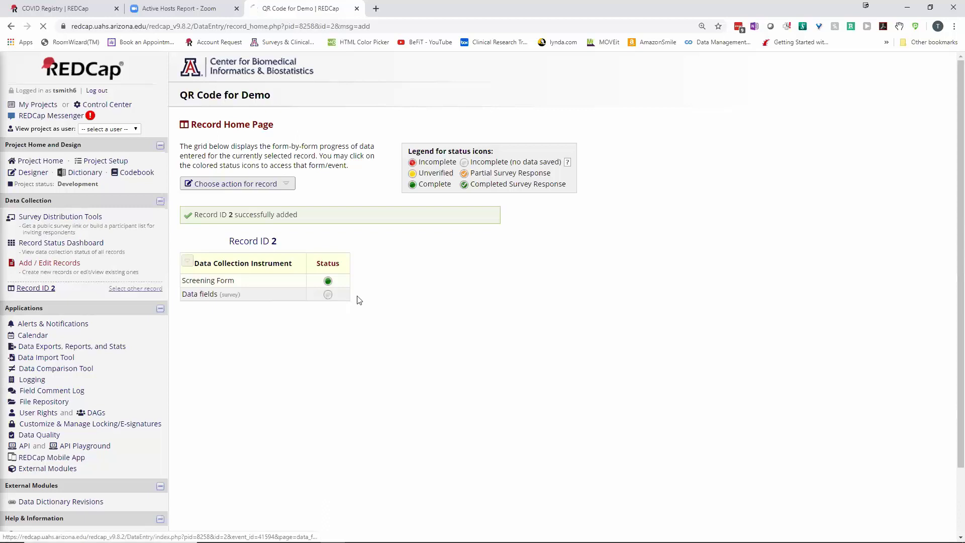
{"action": "left_click", "coordinate": [449, 216]}
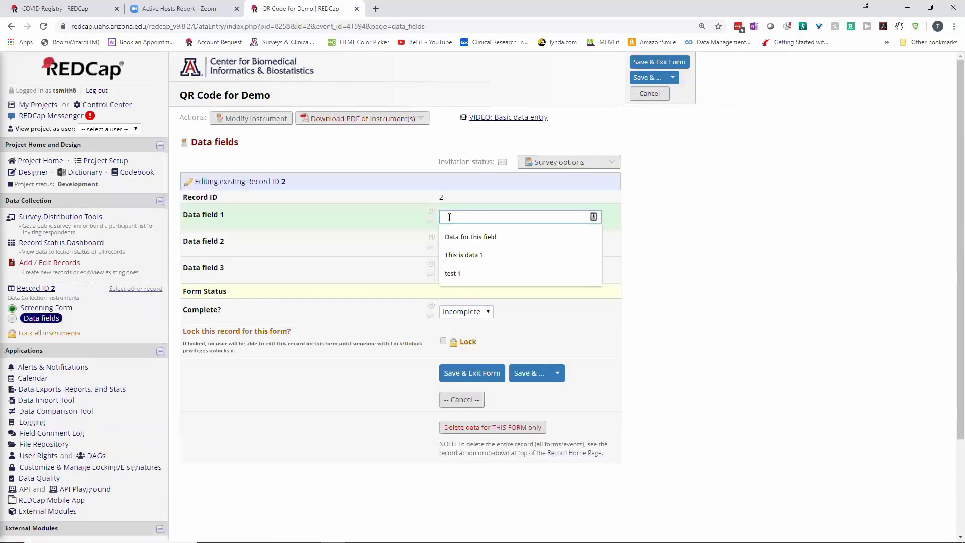
{"action": "type", "text": "Da"}
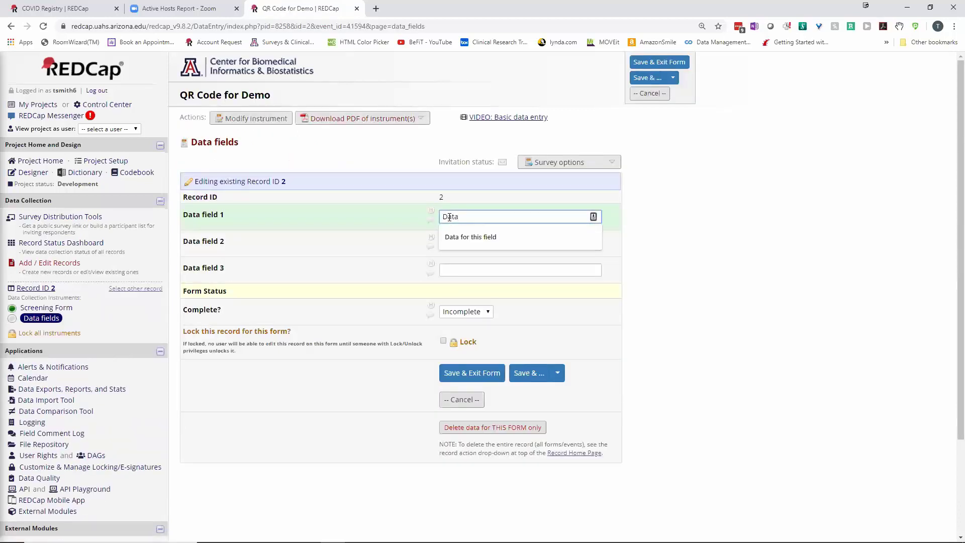
{"action": "type", "text": "ta"}
{"action": "key", "text": "Down"}
{"action": "key", "text": "Tab"}
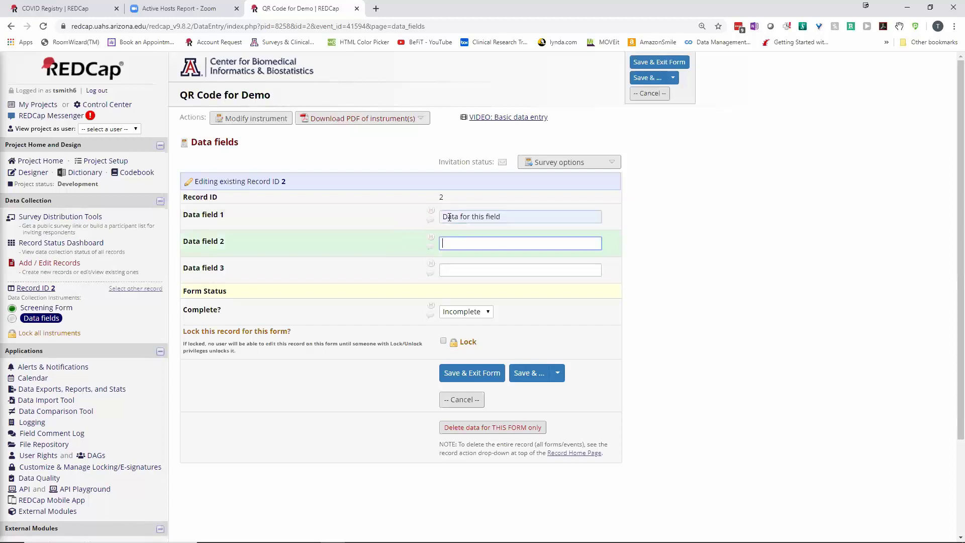
{"action": "key", "text": "Return"}
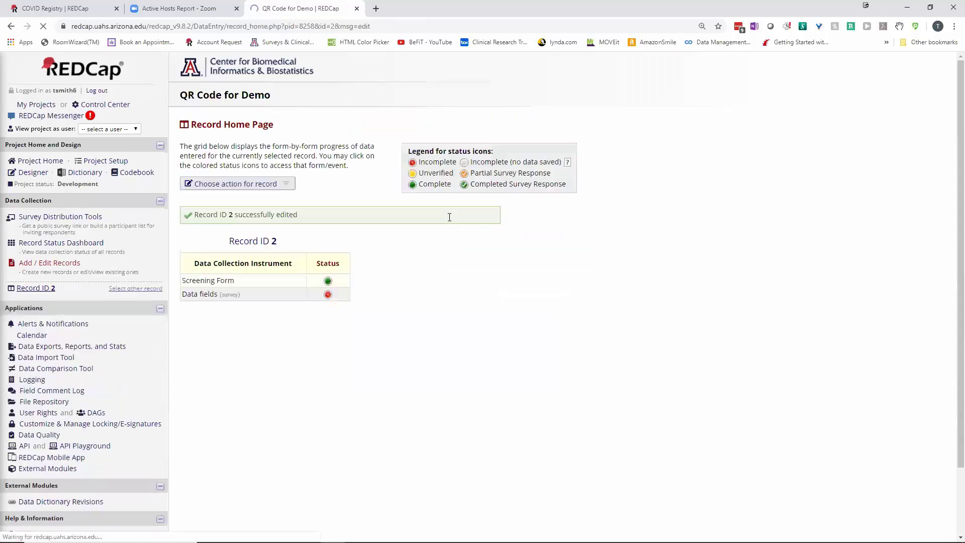
Set Data field 2 to 'This is data 2', Data field 3 to 'Summary of data', and mark Complete
{"action": "left_click", "coordinate": [327, 294]}
{"action": "left_click", "coordinate": [455, 240]}
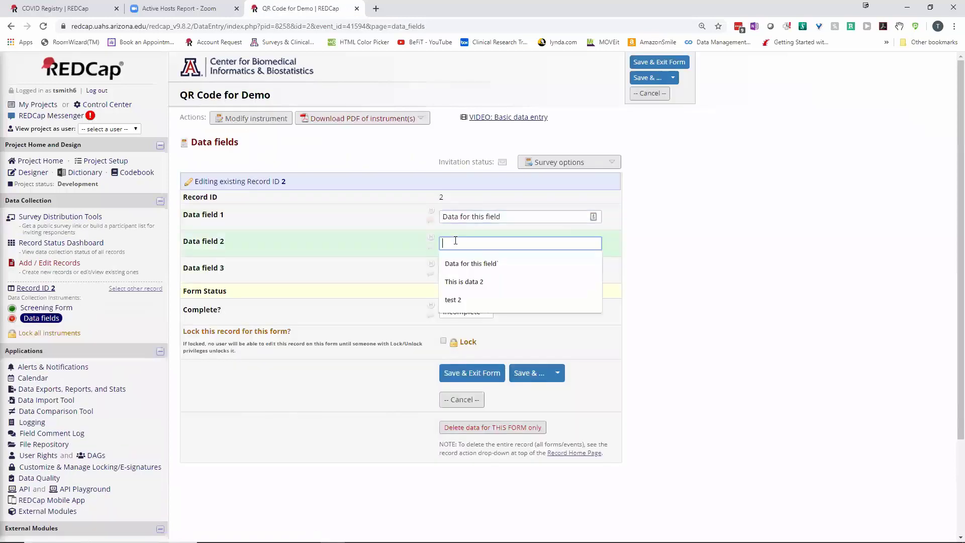
{"action": "left_click", "coordinate": [462, 280]}
{"action": "left_click", "coordinate": [453, 270]}
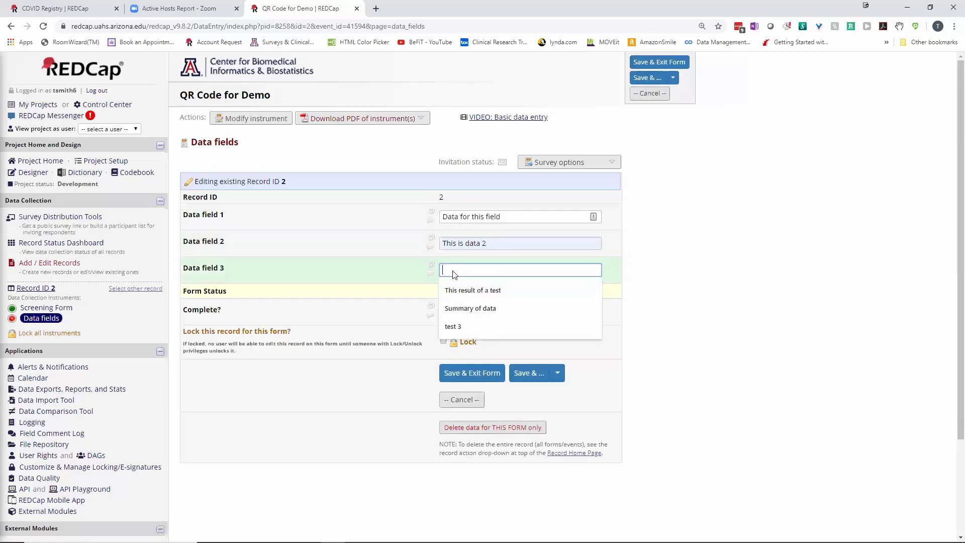
{"action": "left_click", "coordinate": [458, 307]}
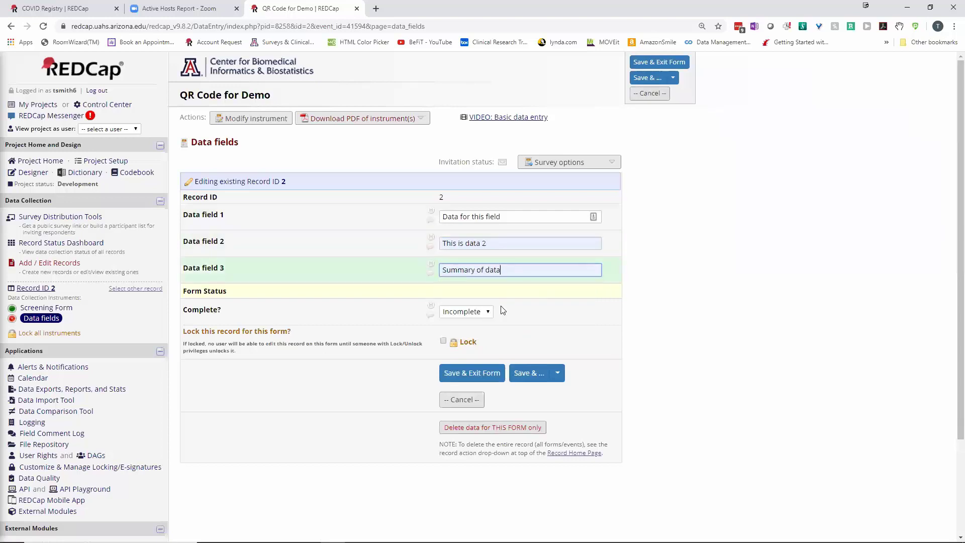
{"action": "left_click", "coordinate": [473, 312]}
{"action": "left_click", "coordinate": [465, 343]}
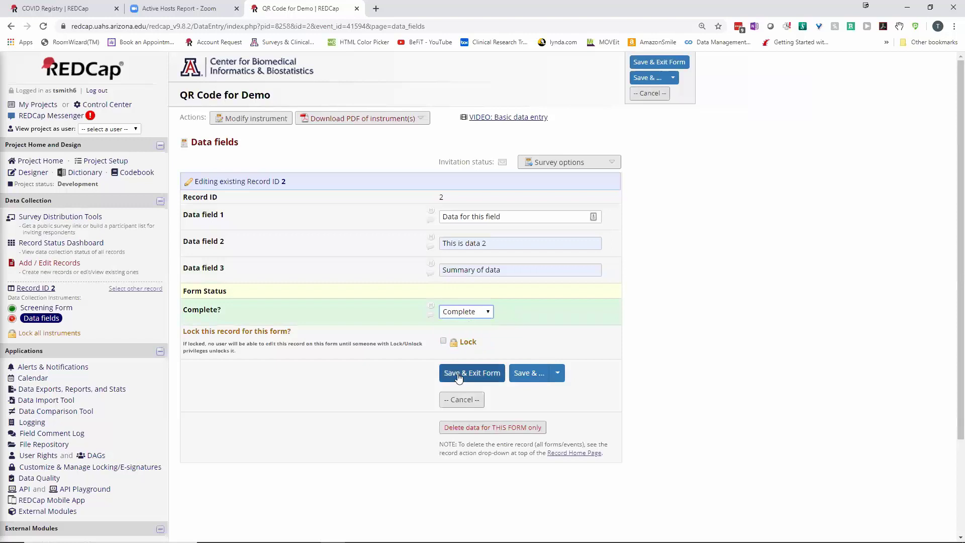
Save and exit record 2's Data fields form, returning to its Record Home Page
{"action": "left_click", "coordinate": [458, 374]}
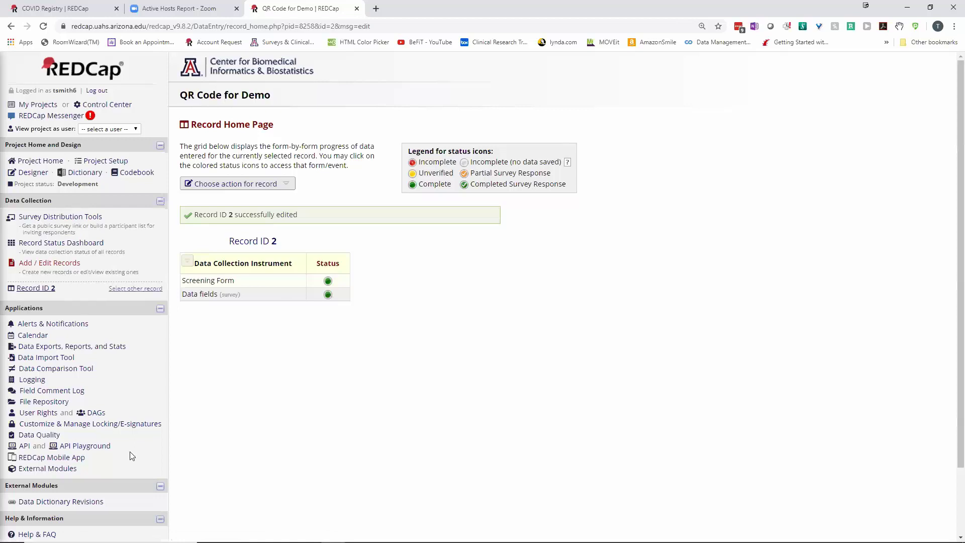
Search the available external modules for 'survey' and enable Survey UI Tweaks v1.1.1
{"action": "left_click", "coordinate": [40, 469]}
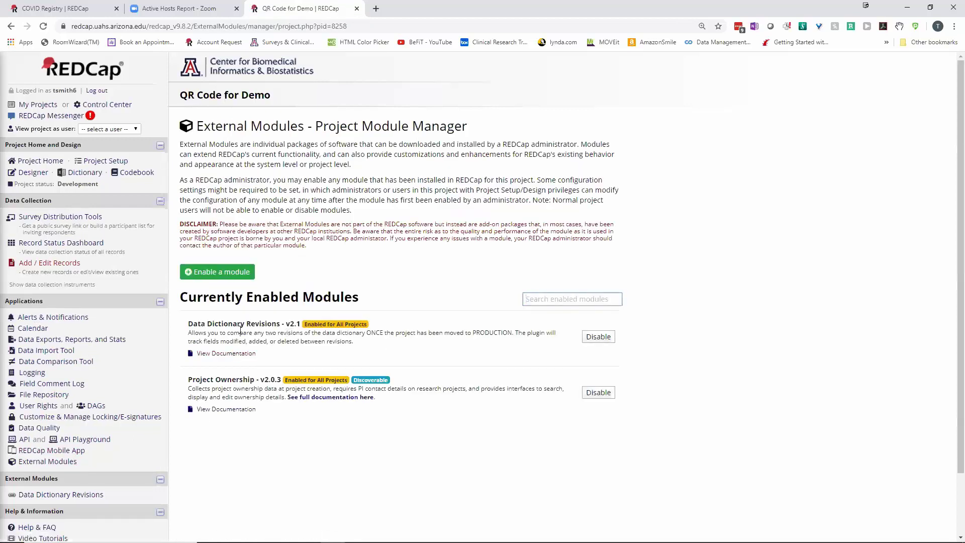
{"action": "left_click", "coordinate": [213, 276]}
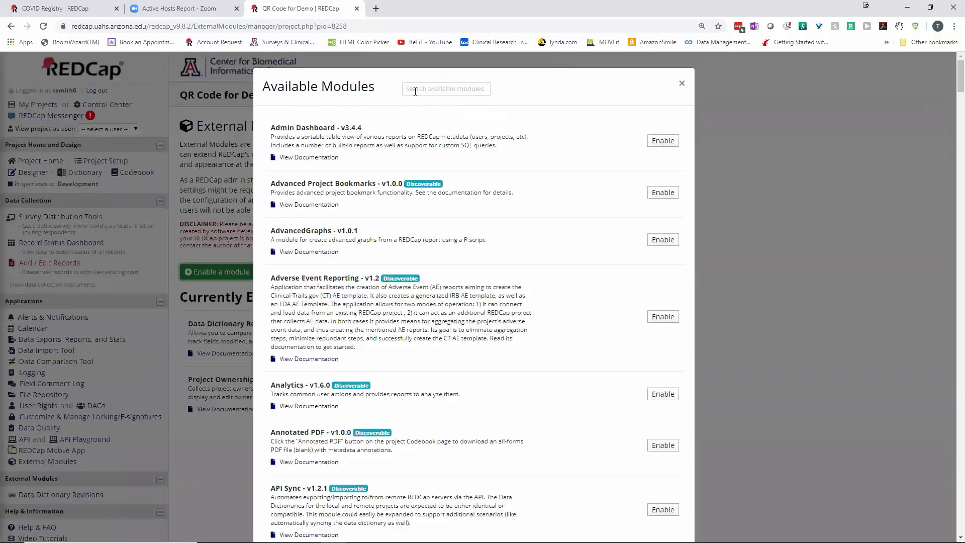
{"action": "left_click", "coordinate": [415, 90]}
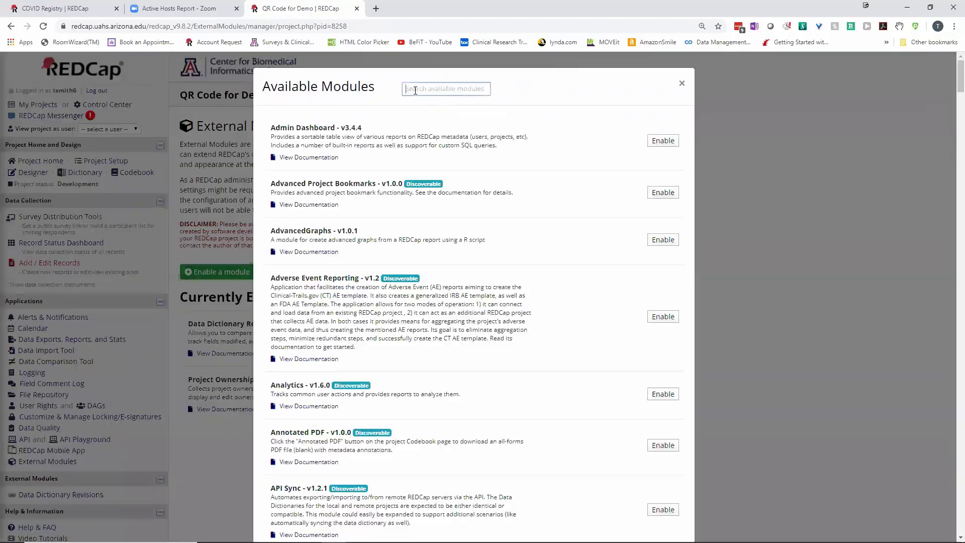
{"action": "type", "text": "su"}
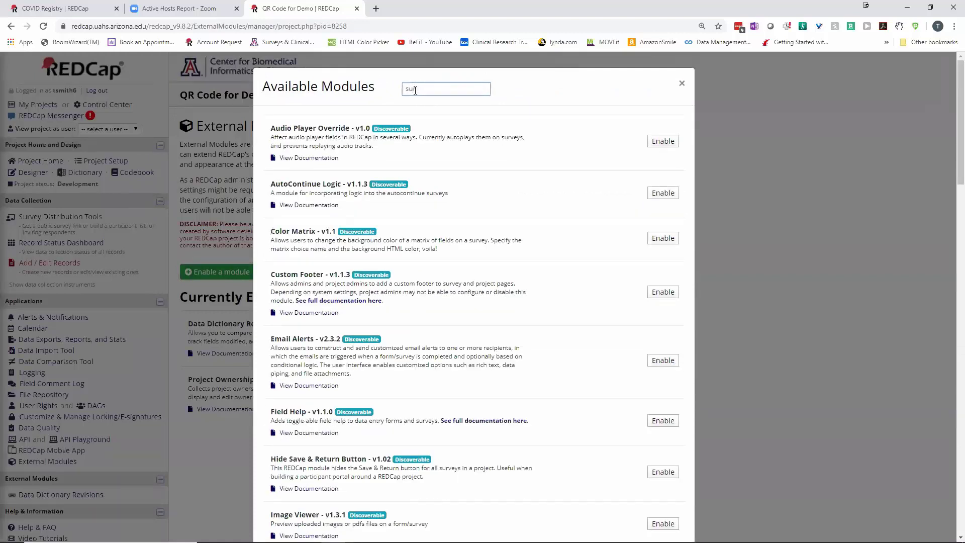
{"action": "type", "text": "rvey"}
{"action": "scroll", "coordinate": [433, 186], "scroll_direction": "down", "scroll_amount": 3}
{"action": "scroll", "coordinate": [433, 186], "scroll_direction": "down", "scroll_amount": 15}
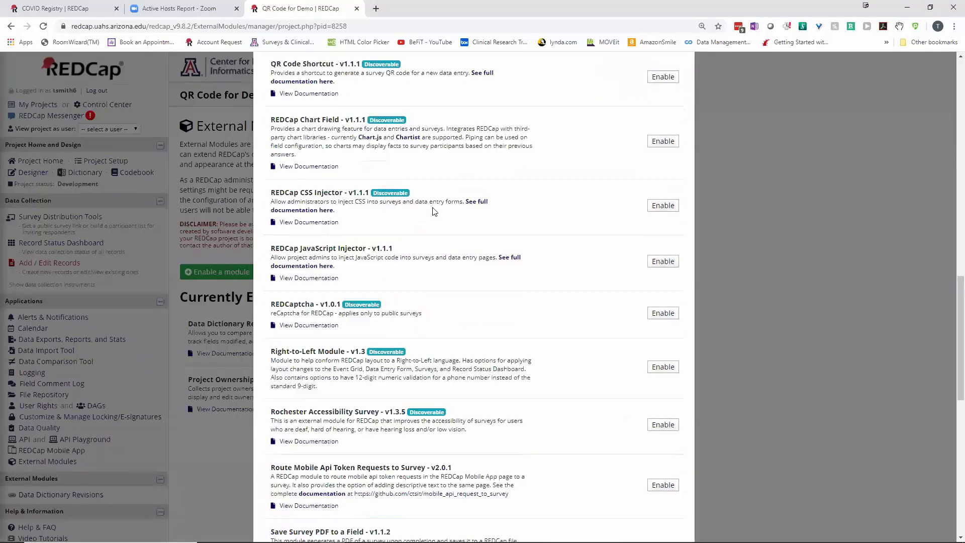
{"action": "scroll", "coordinate": [431, 218], "scroll_direction": "down", "scroll_amount": 9}
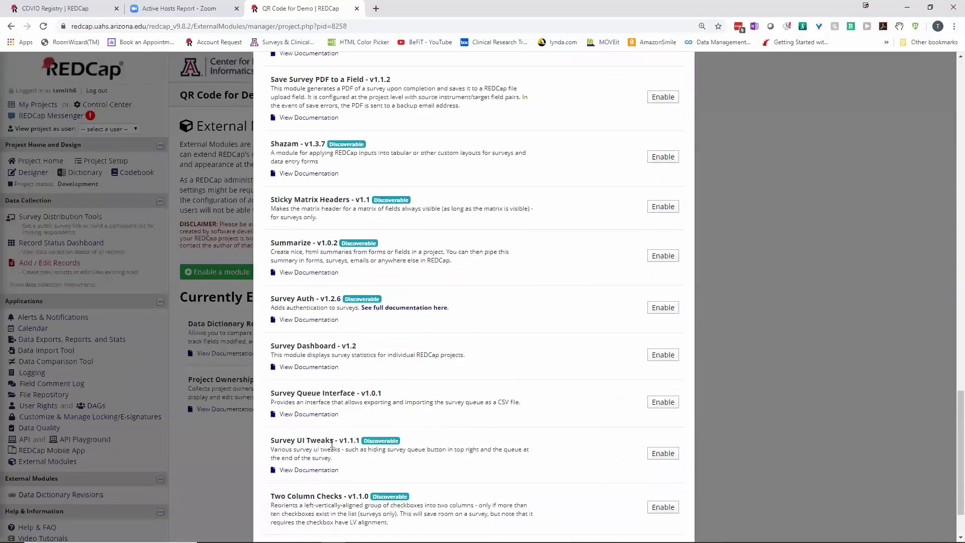
{"action": "left_click", "coordinate": [662, 453]}
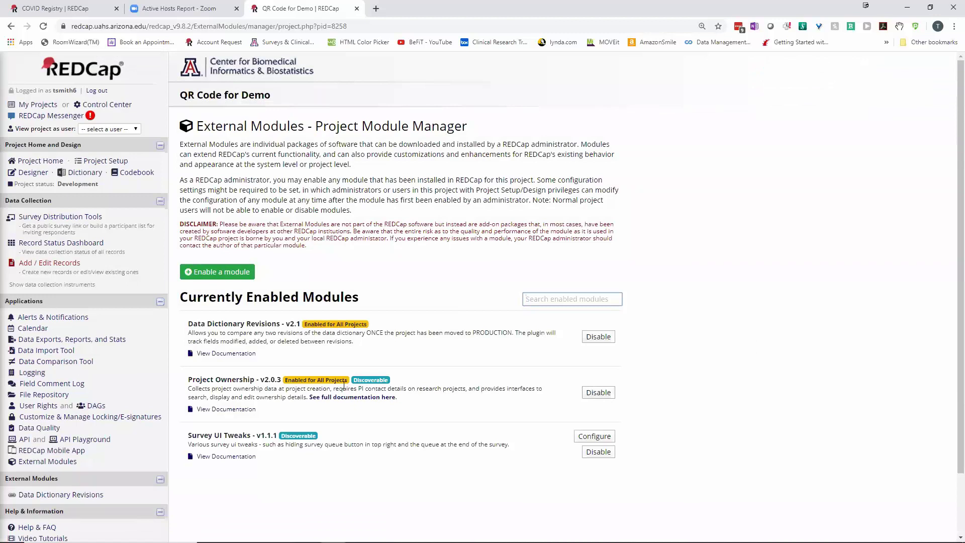
In Survey UI Tweaks settings, choose data_fields as Survey Name, tick Hide submit button, and save
{"action": "left_click", "coordinate": [596, 436]}
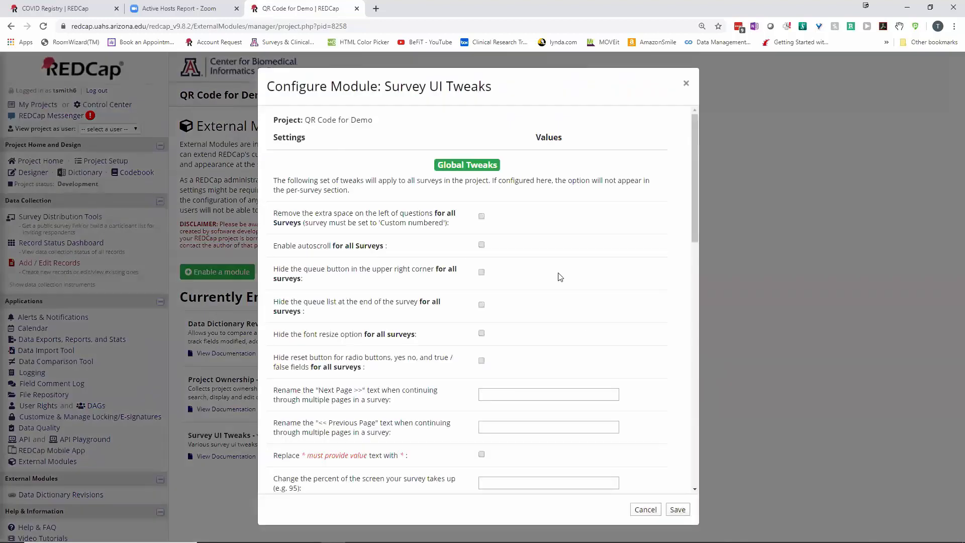
{"action": "scroll", "coordinate": [556, 269], "scroll_direction": "down", "scroll_amount": 6}
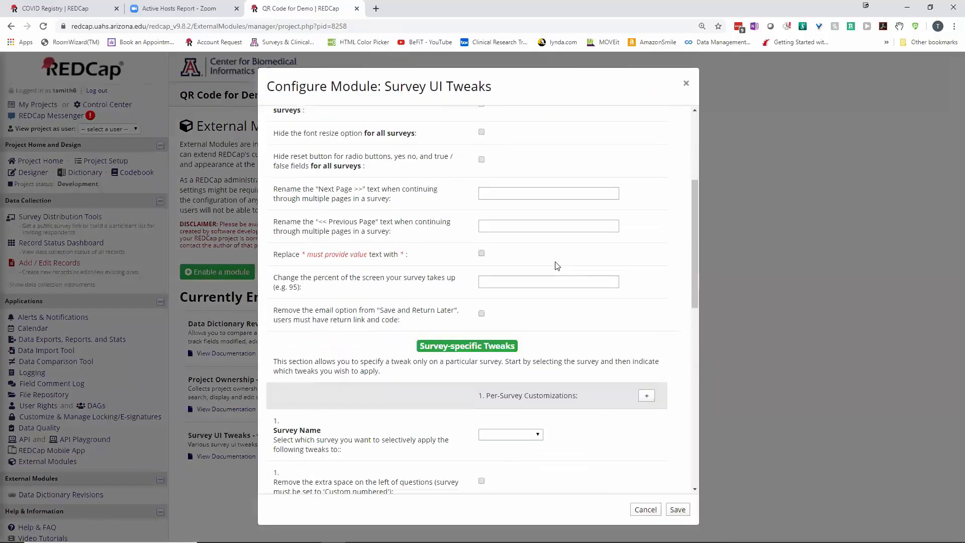
{"action": "scroll", "coordinate": [556, 265], "scroll_direction": "down", "scroll_amount": 2}
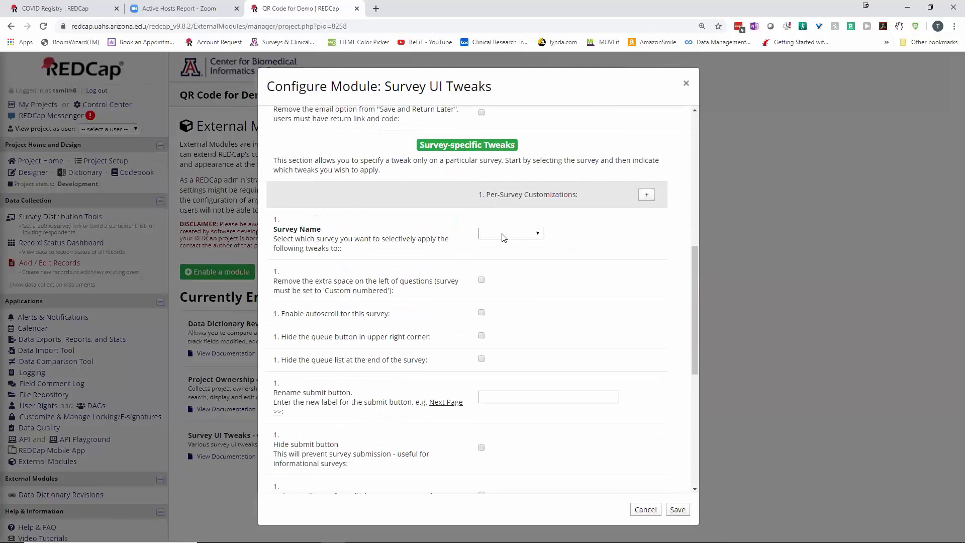
{"action": "left_click", "coordinate": [503, 234]}
{"action": "left_click", "coordinate": [504, 264]}
{"action": "scroll", "coordinate": [493, 353], "scroll_direction": "down", "scroll_amount": 2}
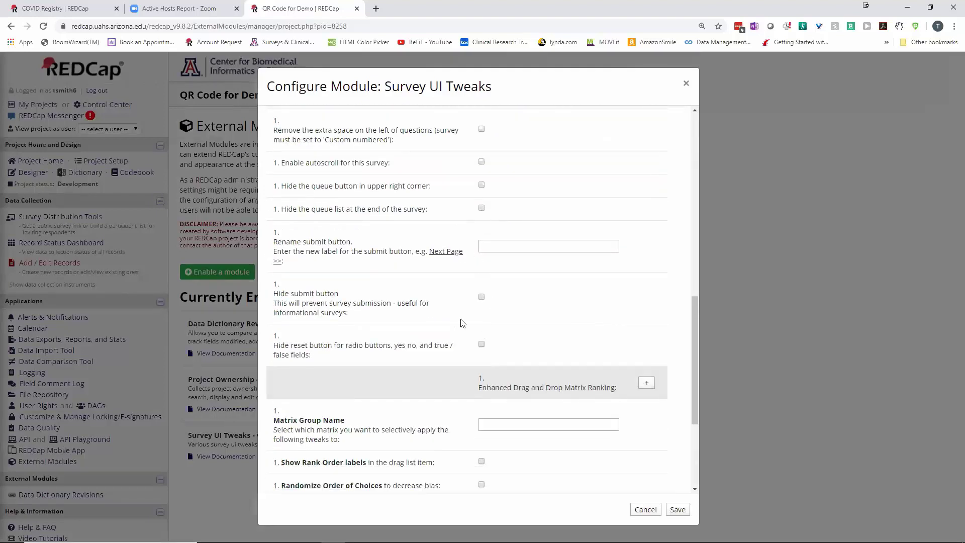
{"action": "left_click", "coordinate": [481, 297]}
{"action": "left_click", "coordinate": [677, 509]}
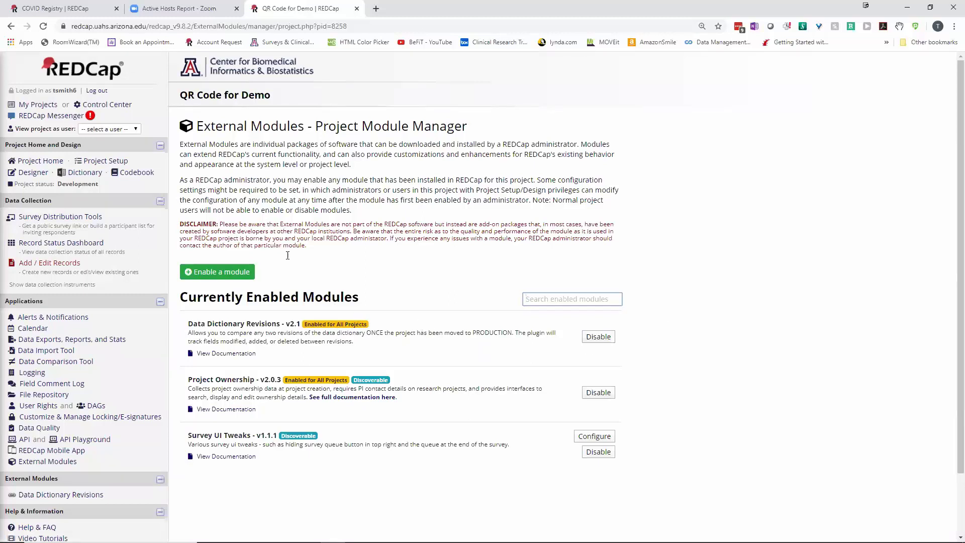
Open record 2's Data fields form from the Record Status Dashboard and show its Survey options
{"action": "left_click", "coordinate": [59, 244]}
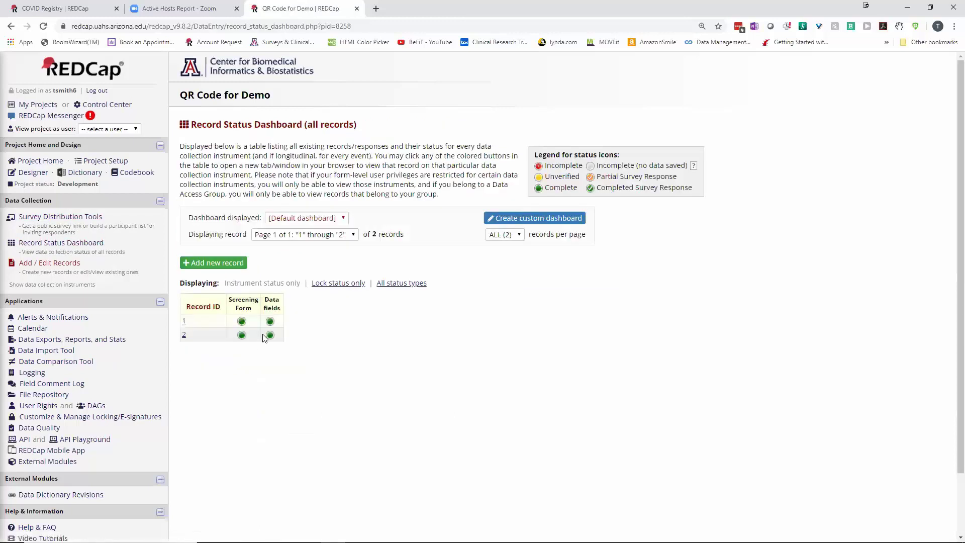
{"action": "left_click", "coordinate": [270, 336]}
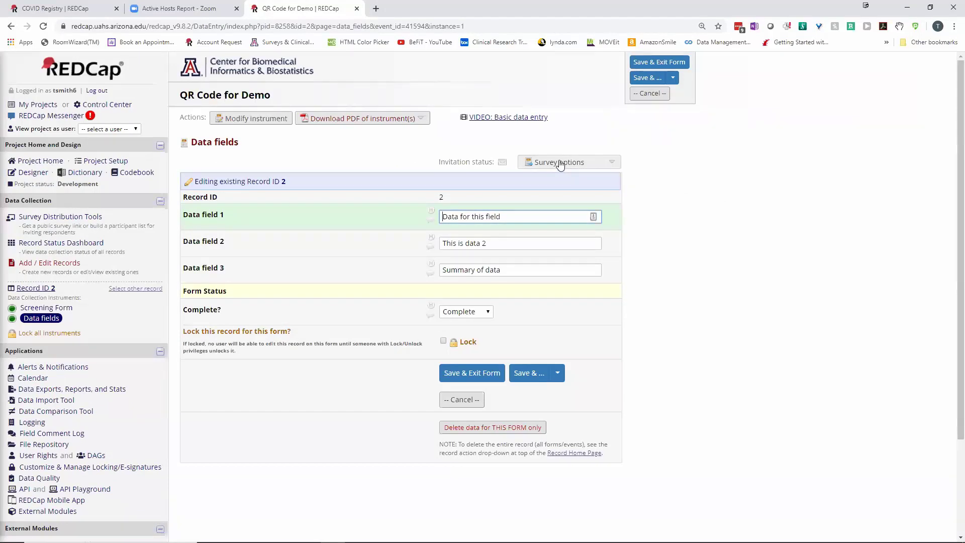
{"action": "left_click", "coordinate": [560, 164]}
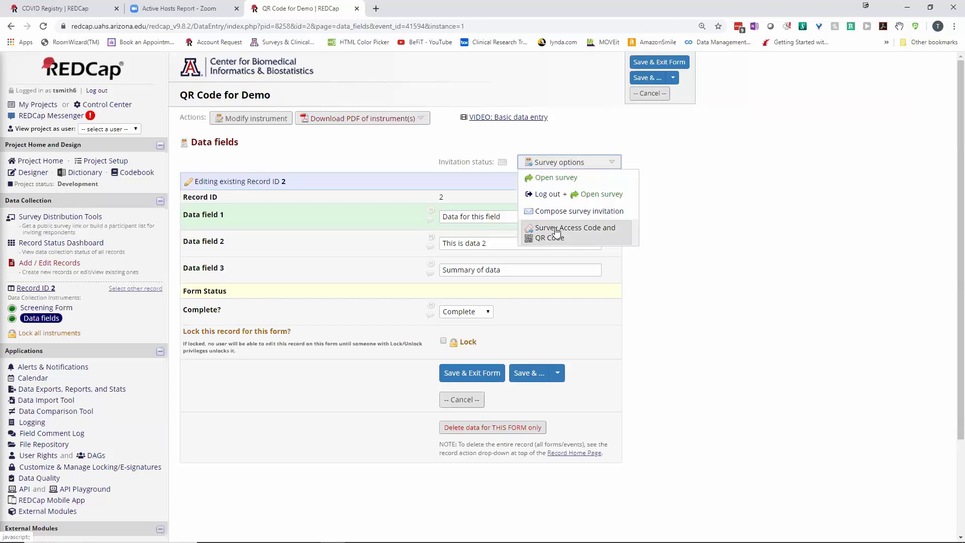
{"action": "left_click", "coordinate": [556, 232]}
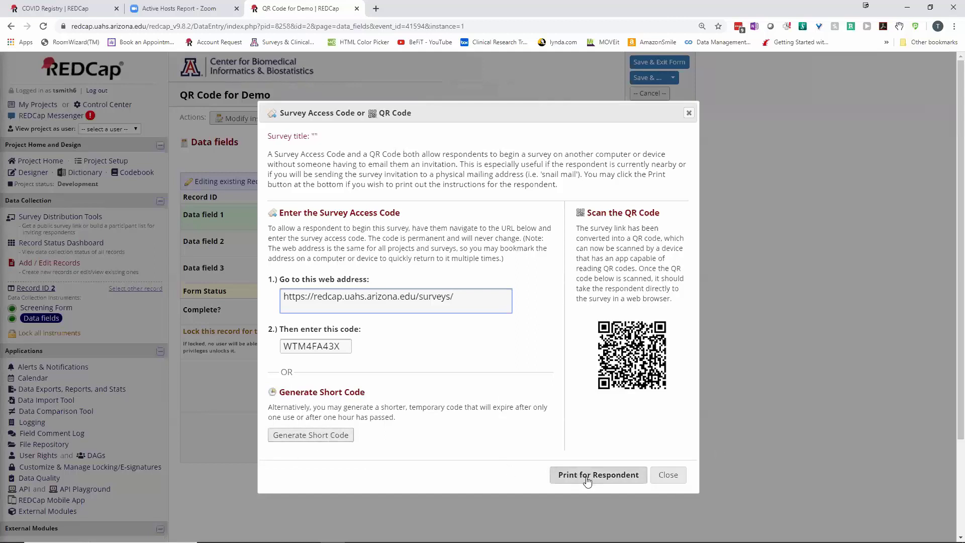
{"action": "left_click", "coordinate": [664, 477]}
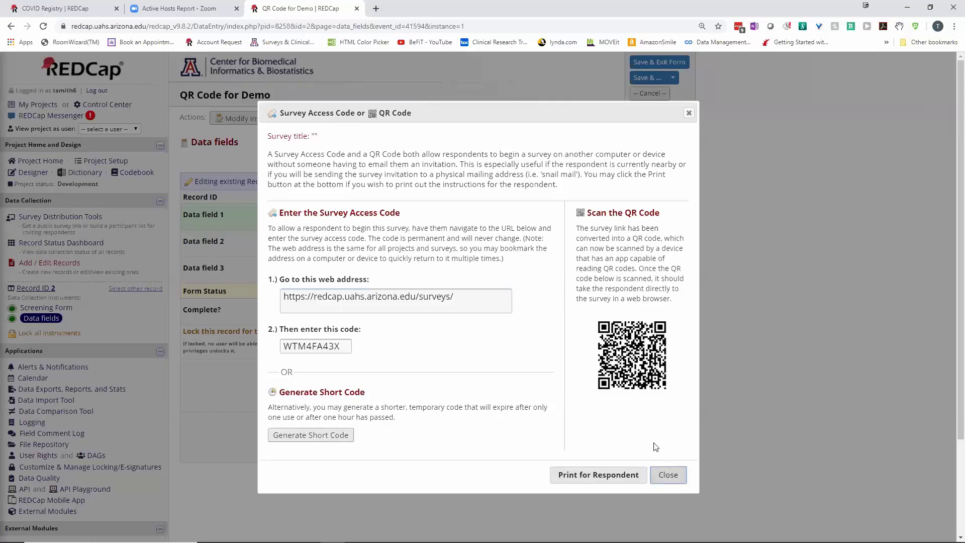
{"action": "left_click", "coordinate": [664, 477]}
{"action": "left_click", "coordinate": [547, 164]}
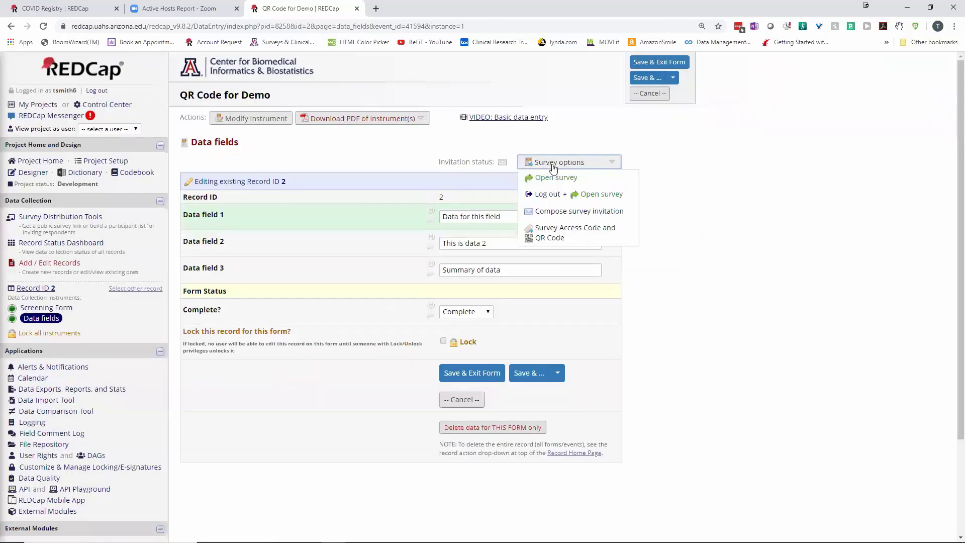
Choose Open survey to view record 2's Data fields survey in a new tab
{"action": "left_click", "coordinate": [550, 176]}
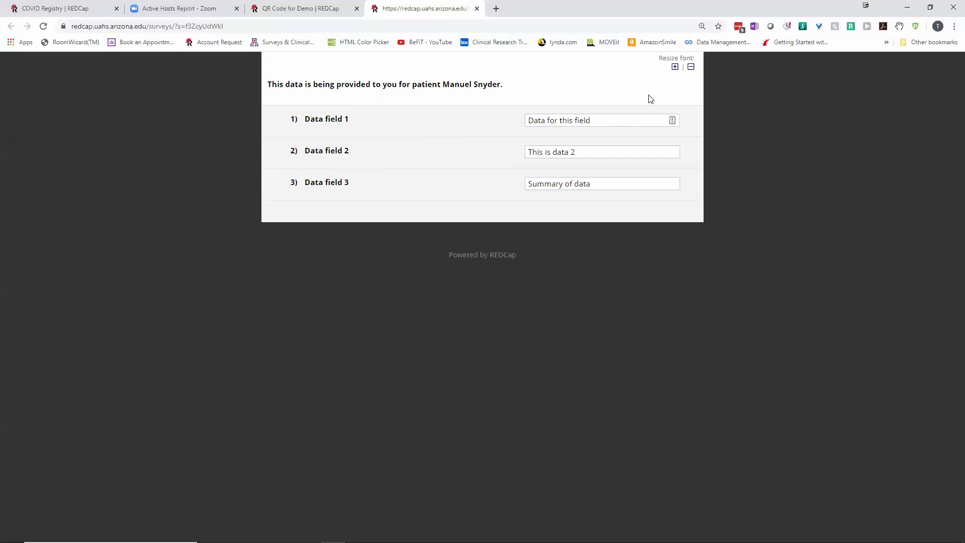
Close the survey tab and leave record 2's Data fields form without saving changes
{"action": "left_click", "coordinate": [476, 9]}
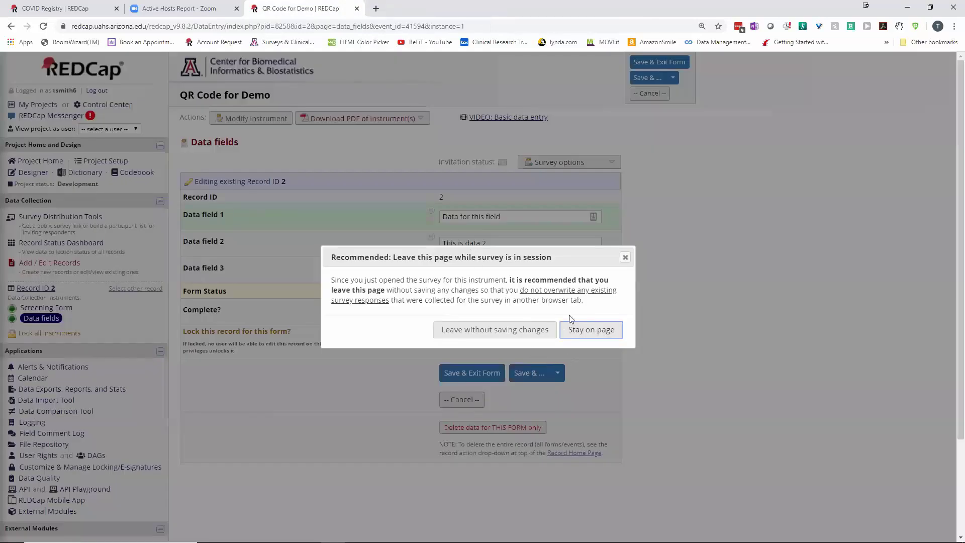
{"action": "left_click", "coordinate": [512, 336]}
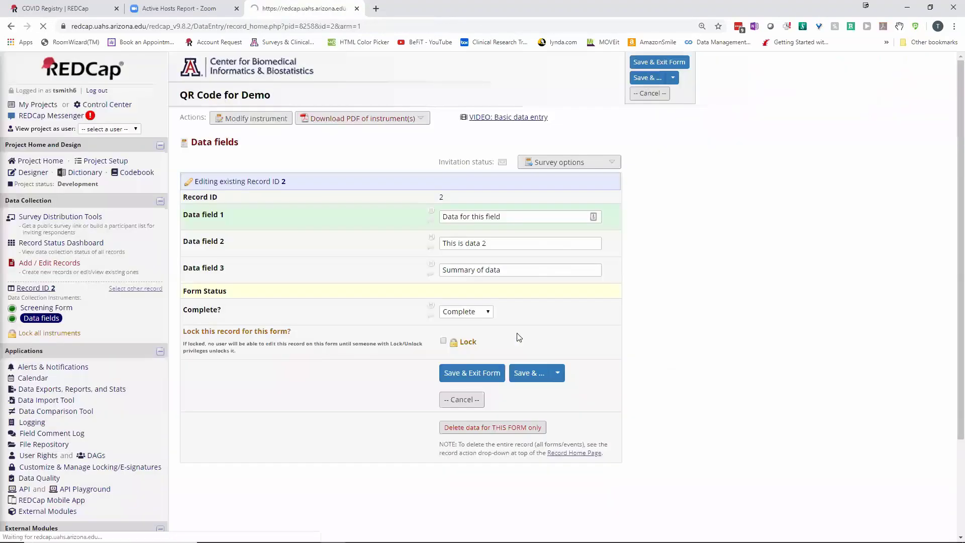